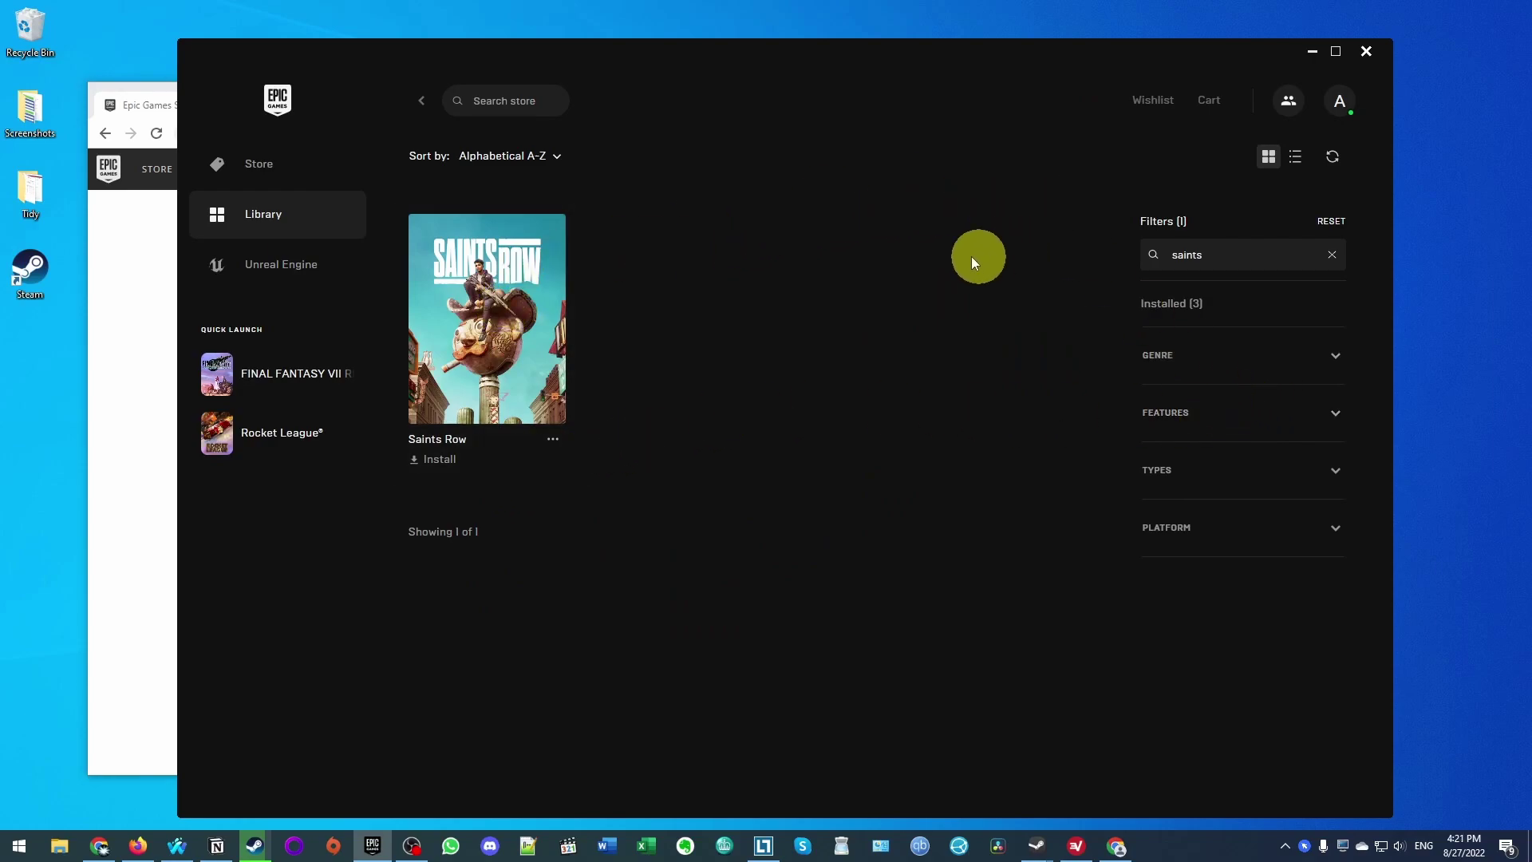
# Review the refund policy's 14-day window and 2-hours-of-runtime rule.
pyautogui.click(273, 169)
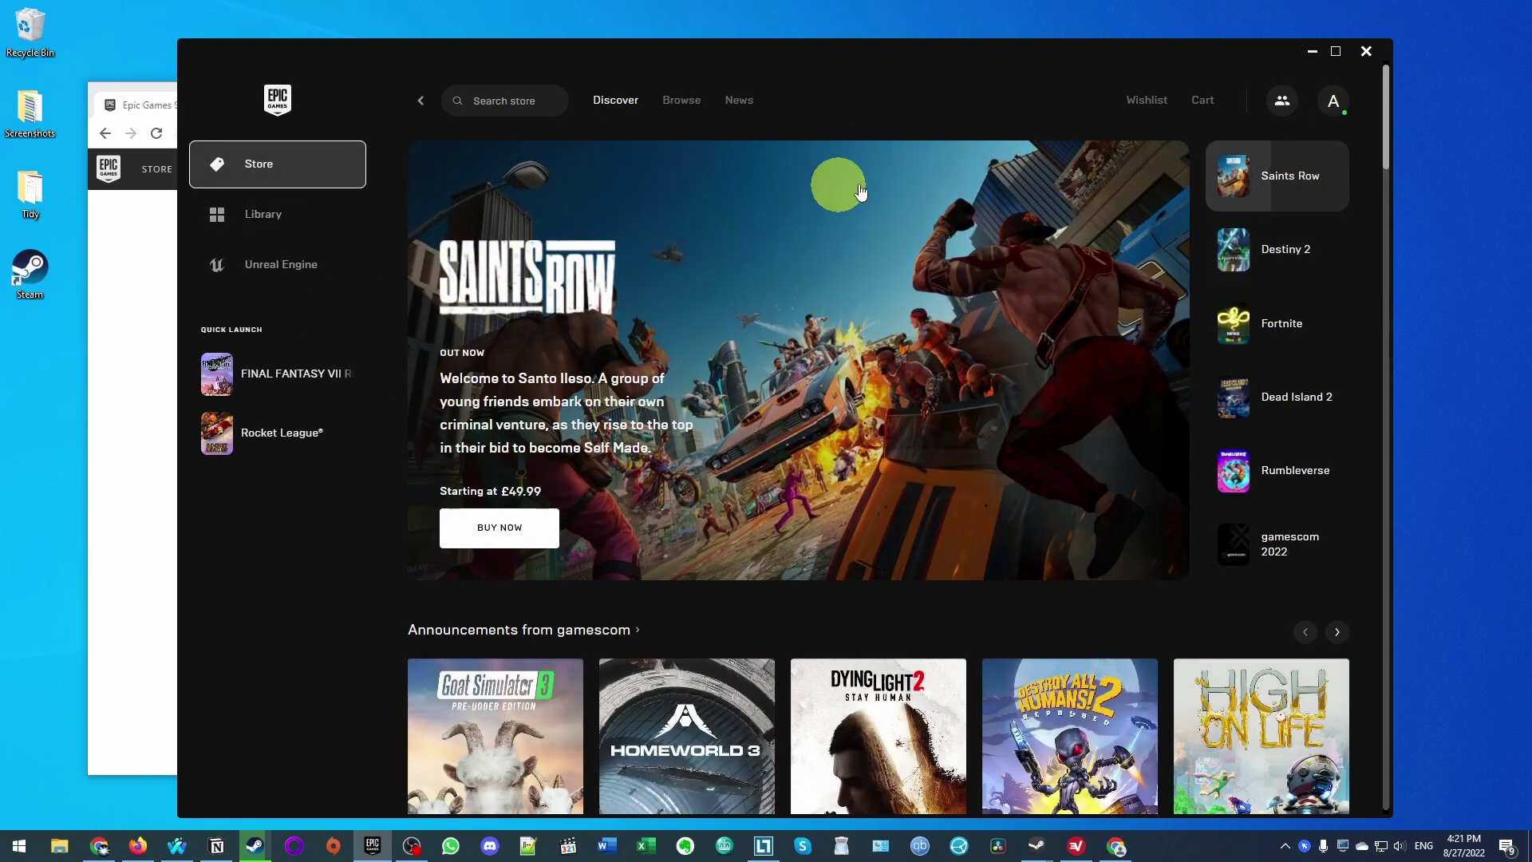
pyautogui.click(285, 234)
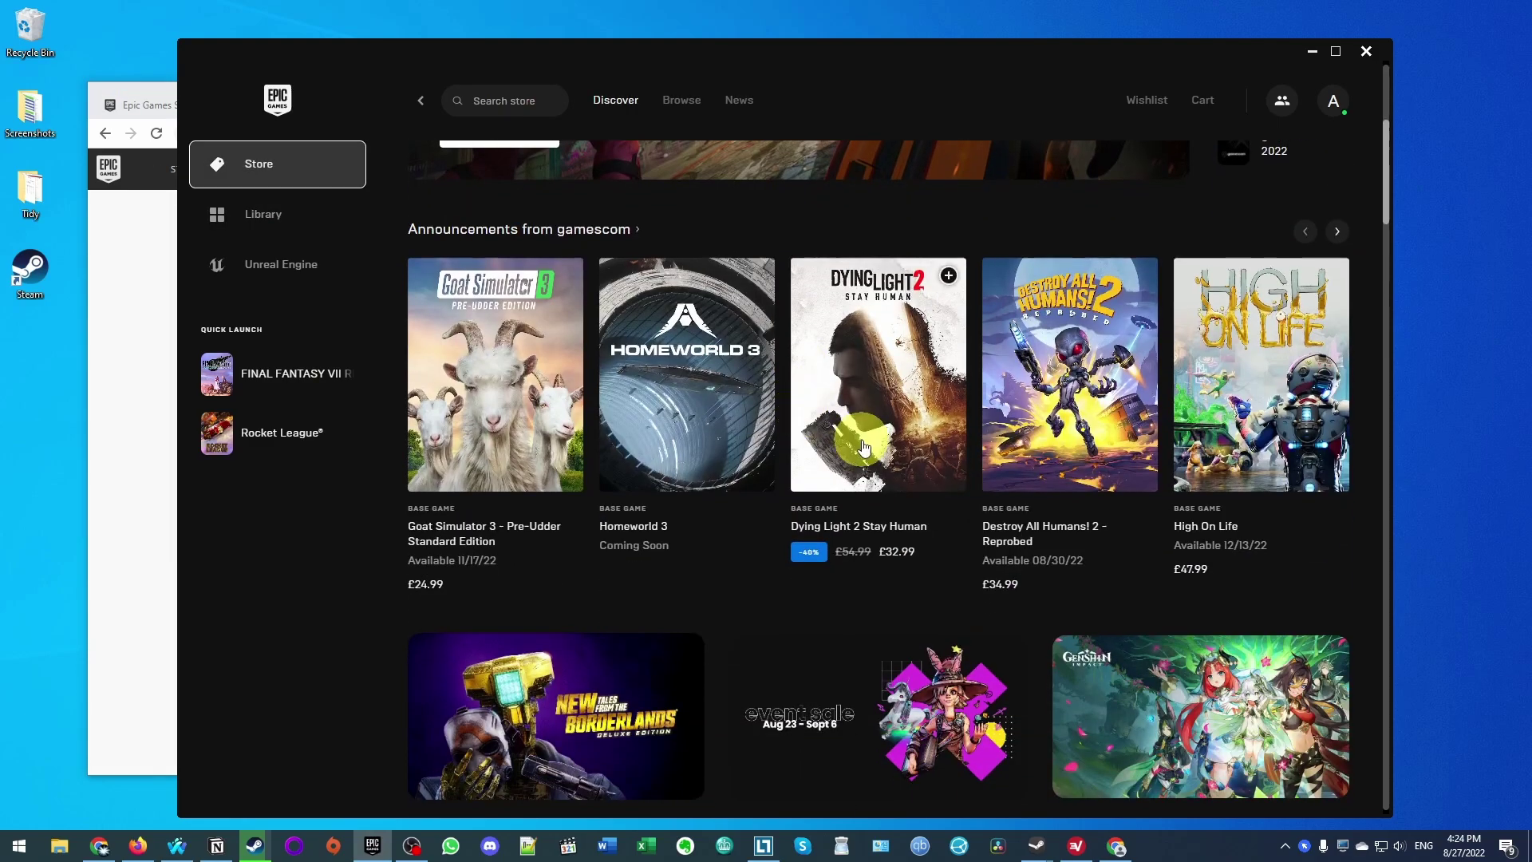
pyautogui.scroll(-2, 906, 450)
pyautogui.scroll(-4, 906, 449)
pyautogui.scroll(-2, 907, 448)
pyautogui.scroll(-2, 947, 503)
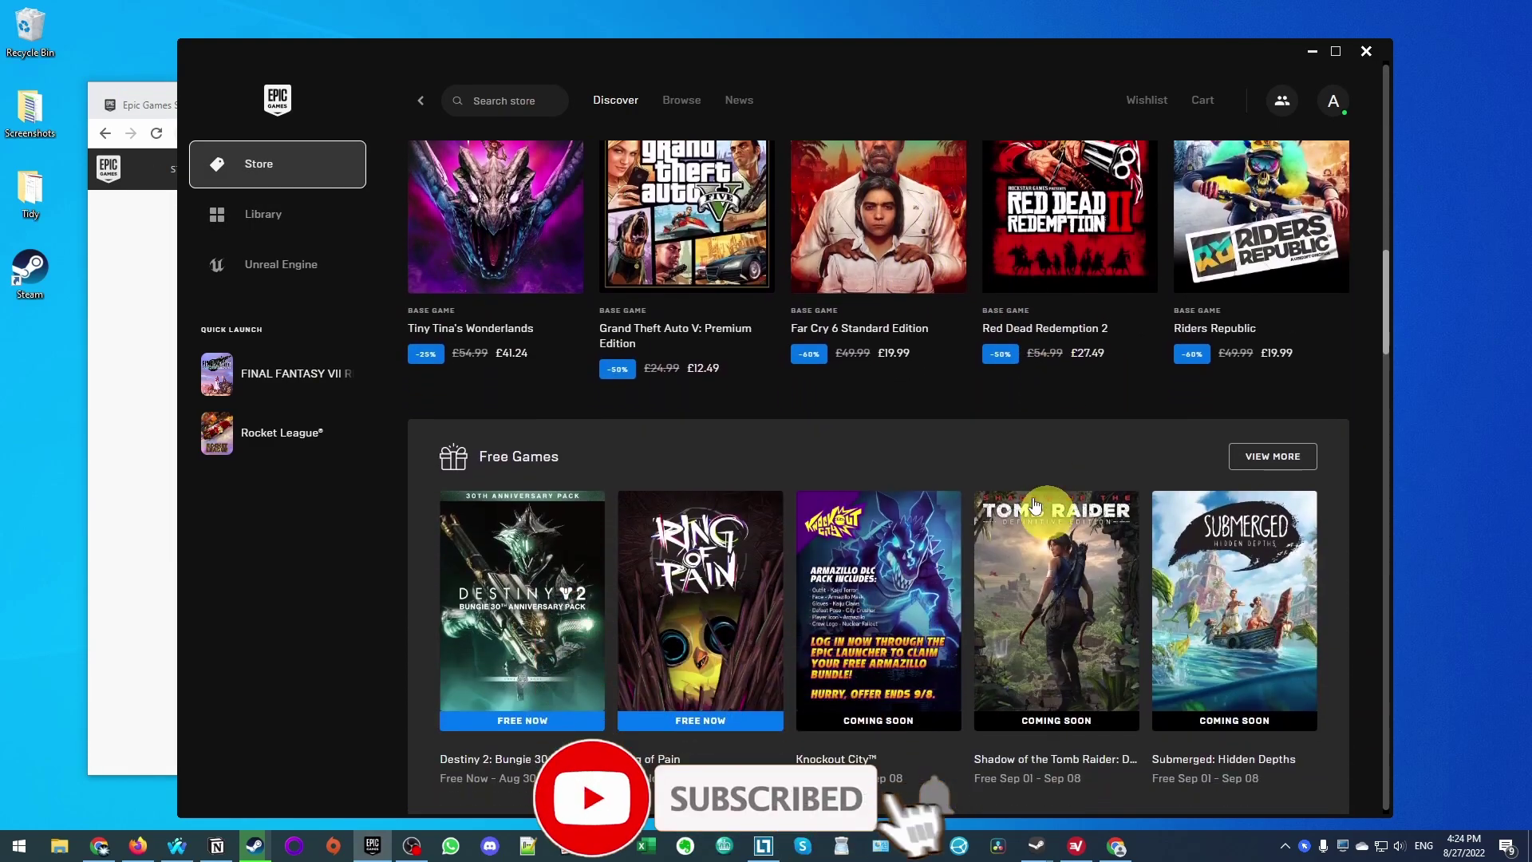
pyautogui.scroll(-2, 992, 580)
pyautogui.scroll(-2, 991, 580)
pyautogui.scroll(-2, 969, 569)
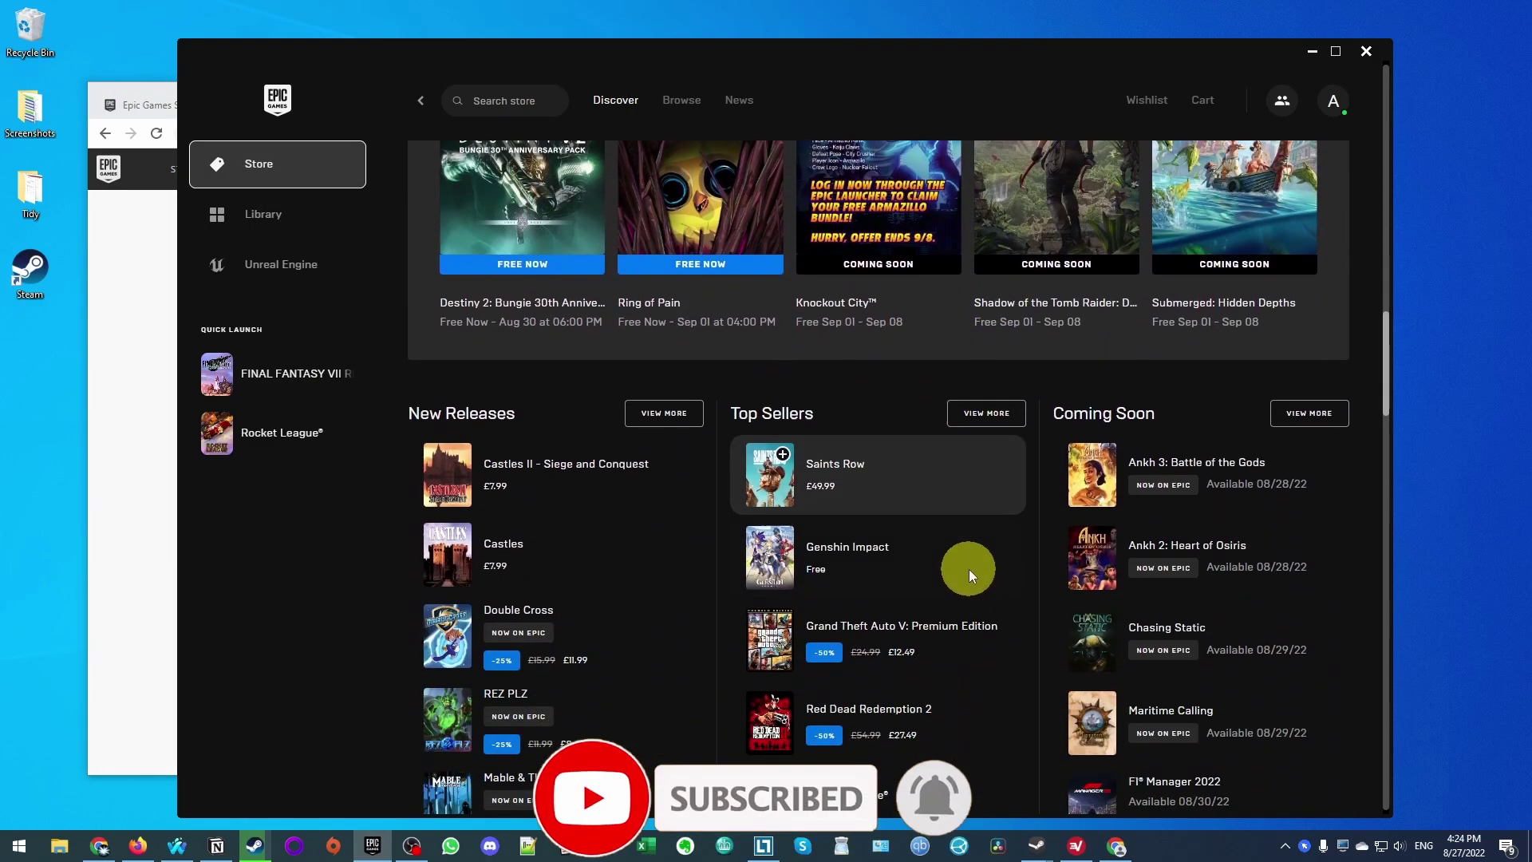
pyautogui.scroll(-3, 968, 569)
pyautogui.scroll(-2, 971, 567)
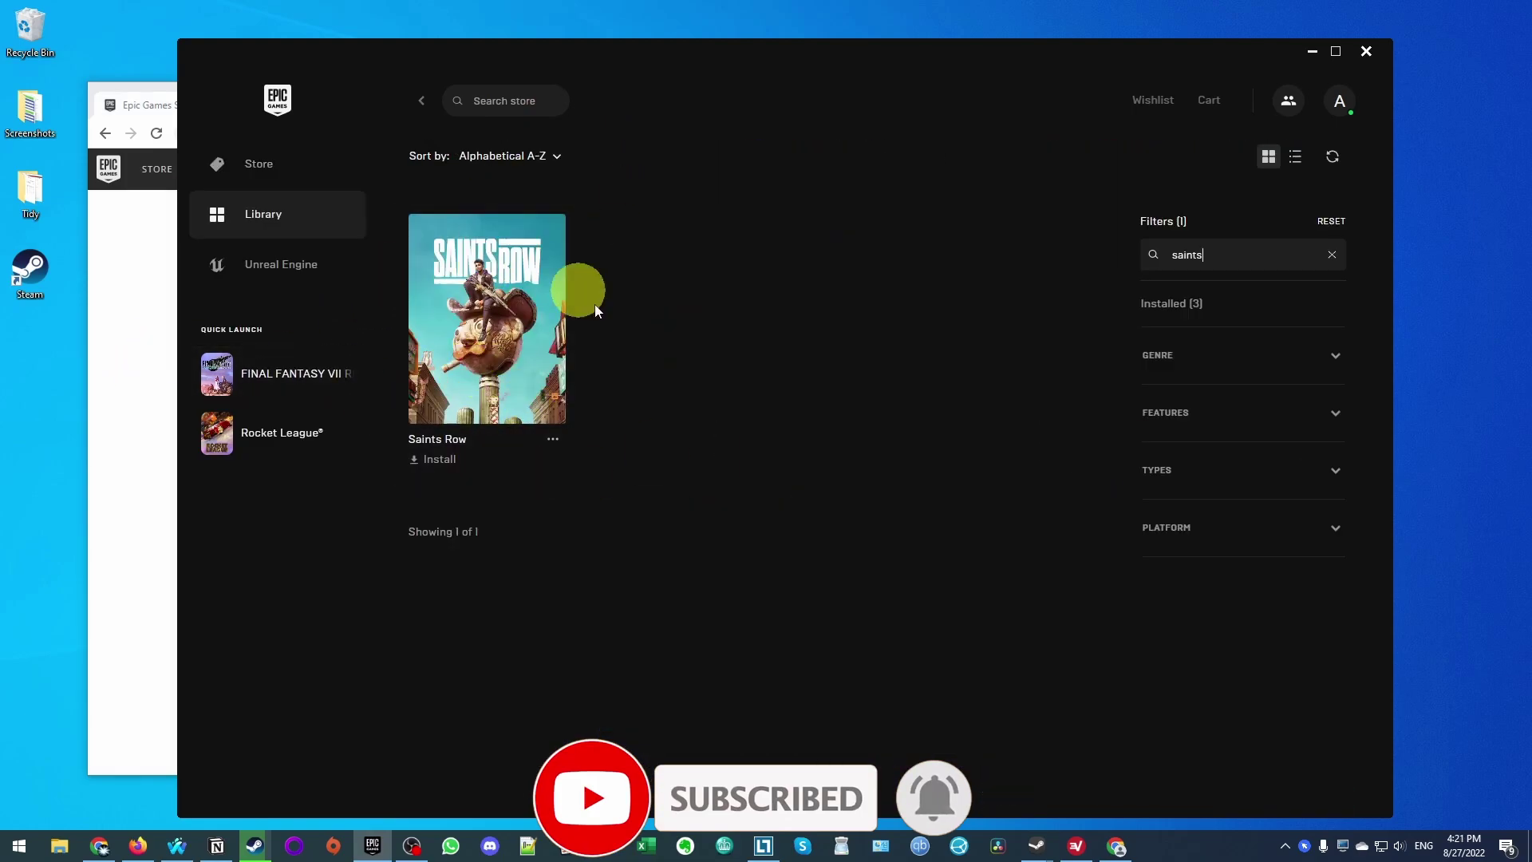
pyautogui.click(152, 316)
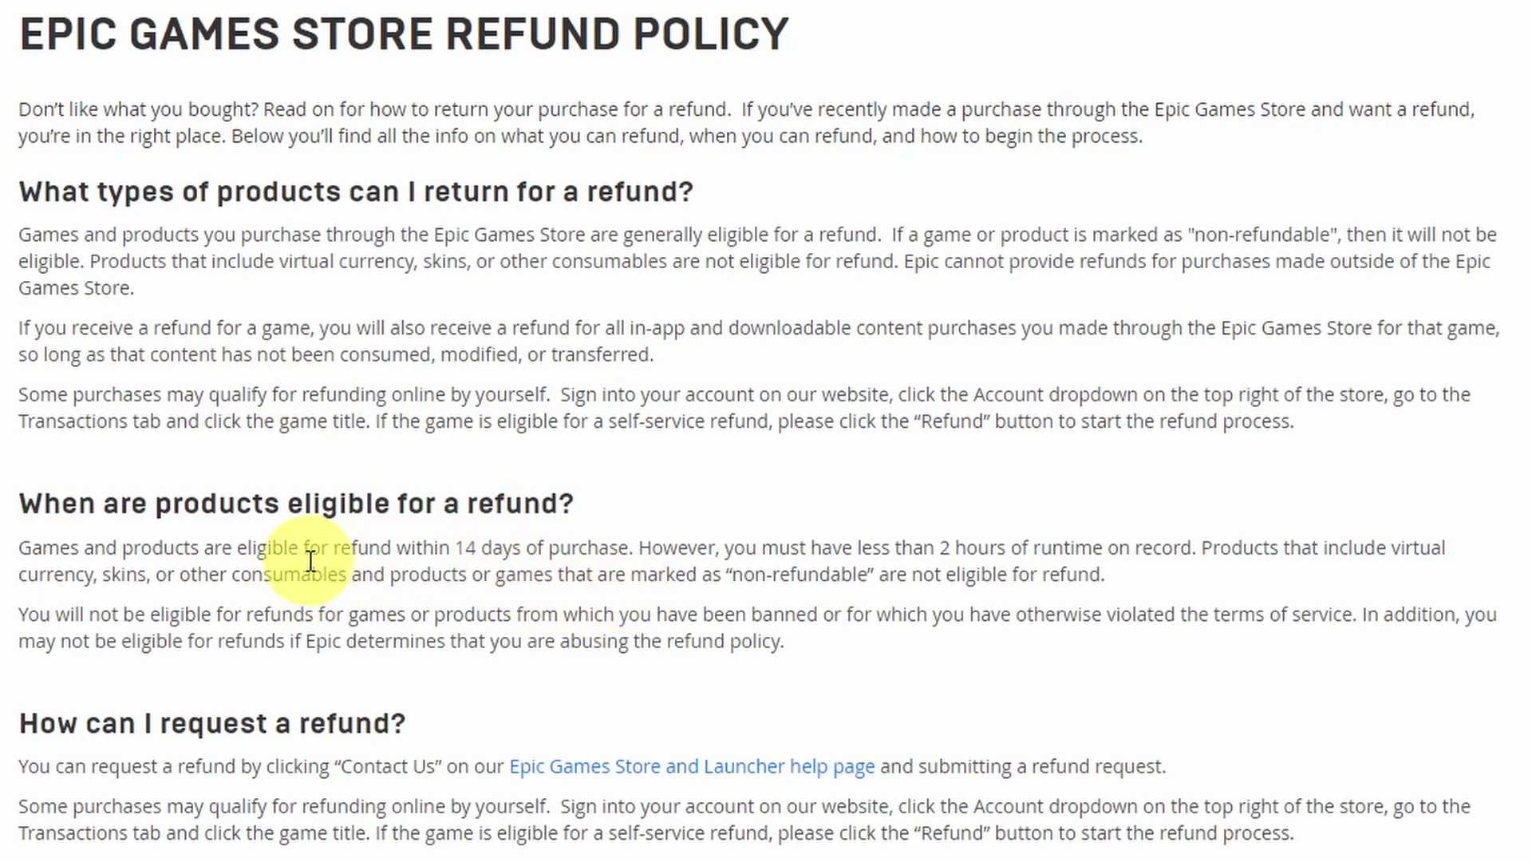
pyautogui.moveTo(456, 547); pyautogui.dragTo(581, 547)
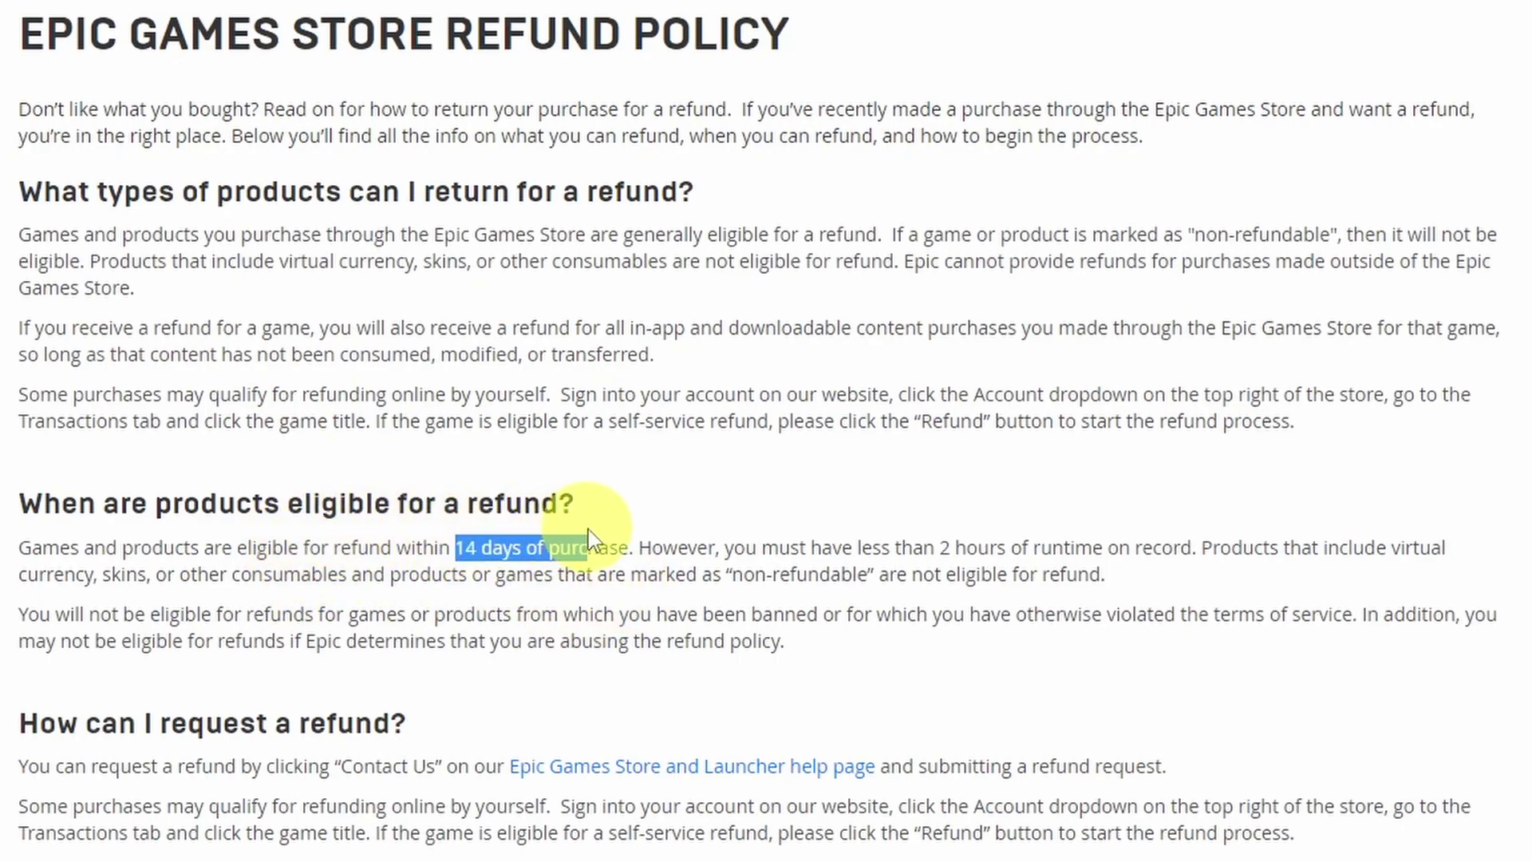
pyautogui.click(634, 542)
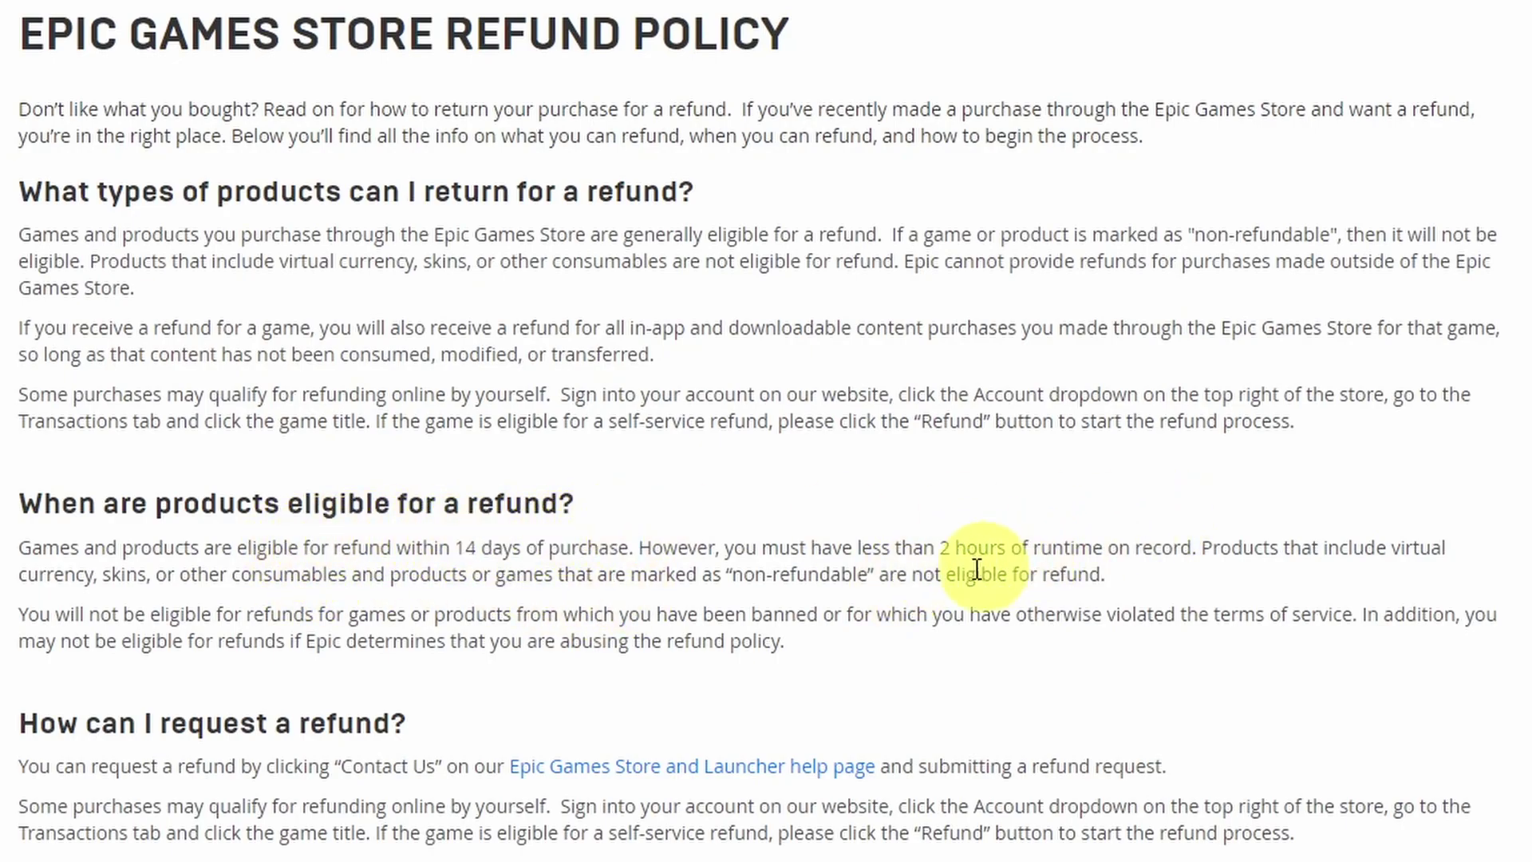
pyautogui.moveTo(923, 547); pyautogui.dragTo(1183, 547)
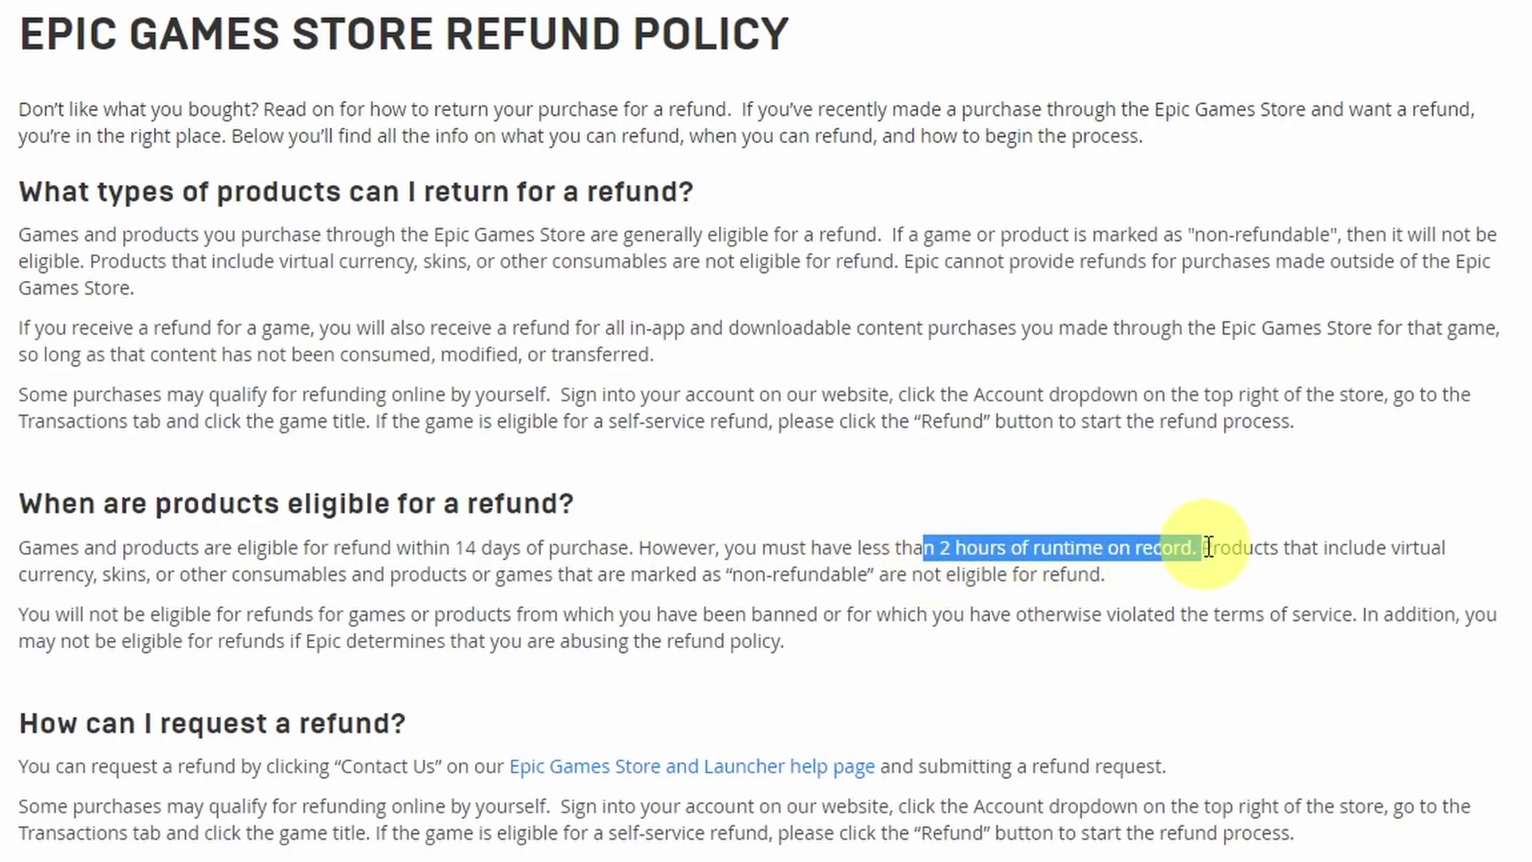
pyautogui.click(1202, 547)
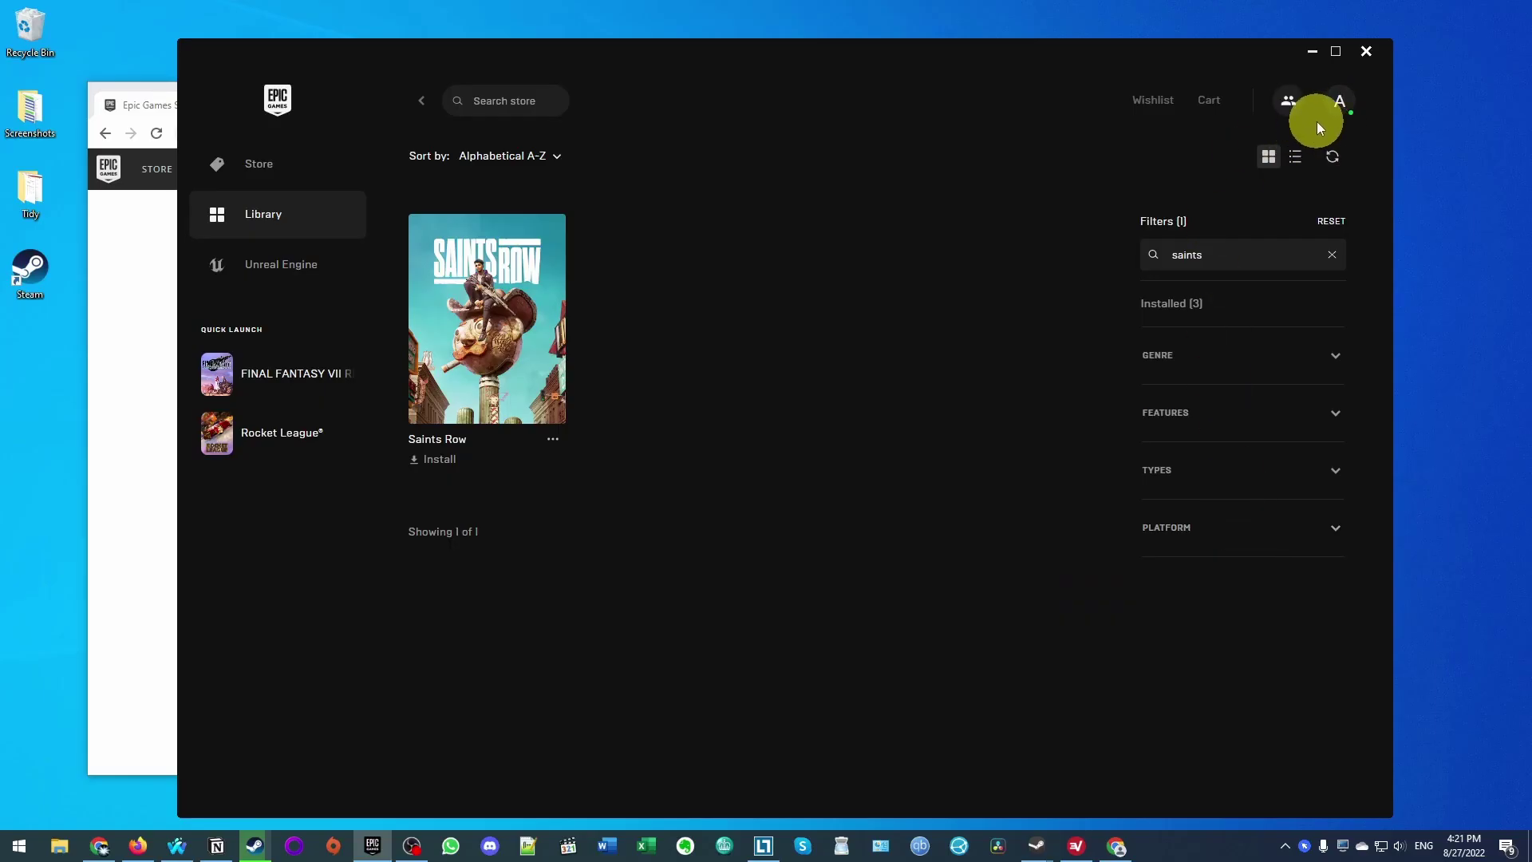
# Open the Epic account's Transactions page in Chrome from the avatar's Account link.
pyautogui.click(1345, 104)
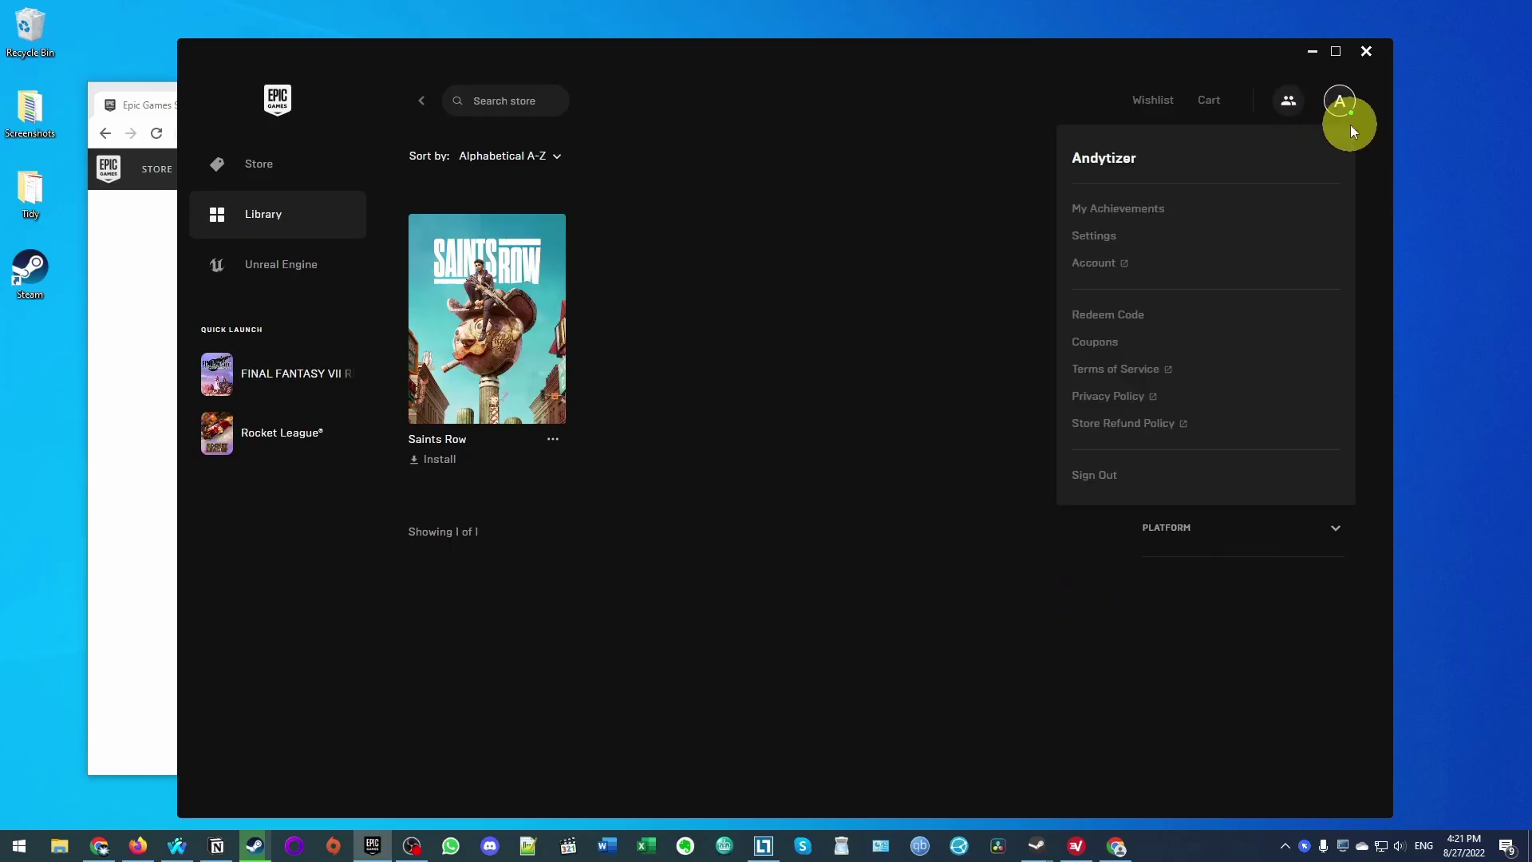
pyautogui.click(1098, 273)
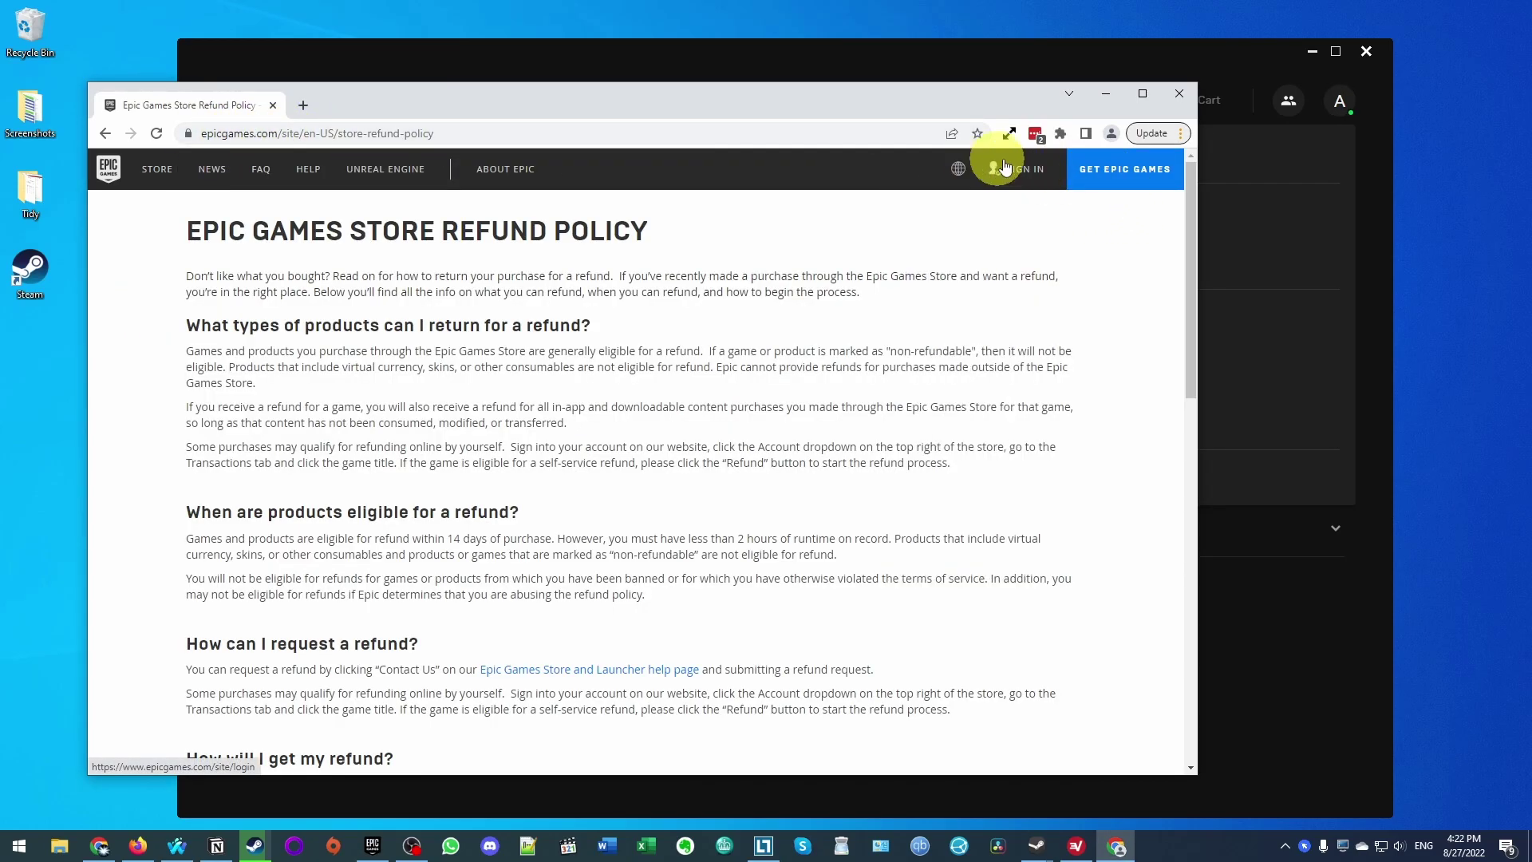
pyautogui.click(1227, 61)
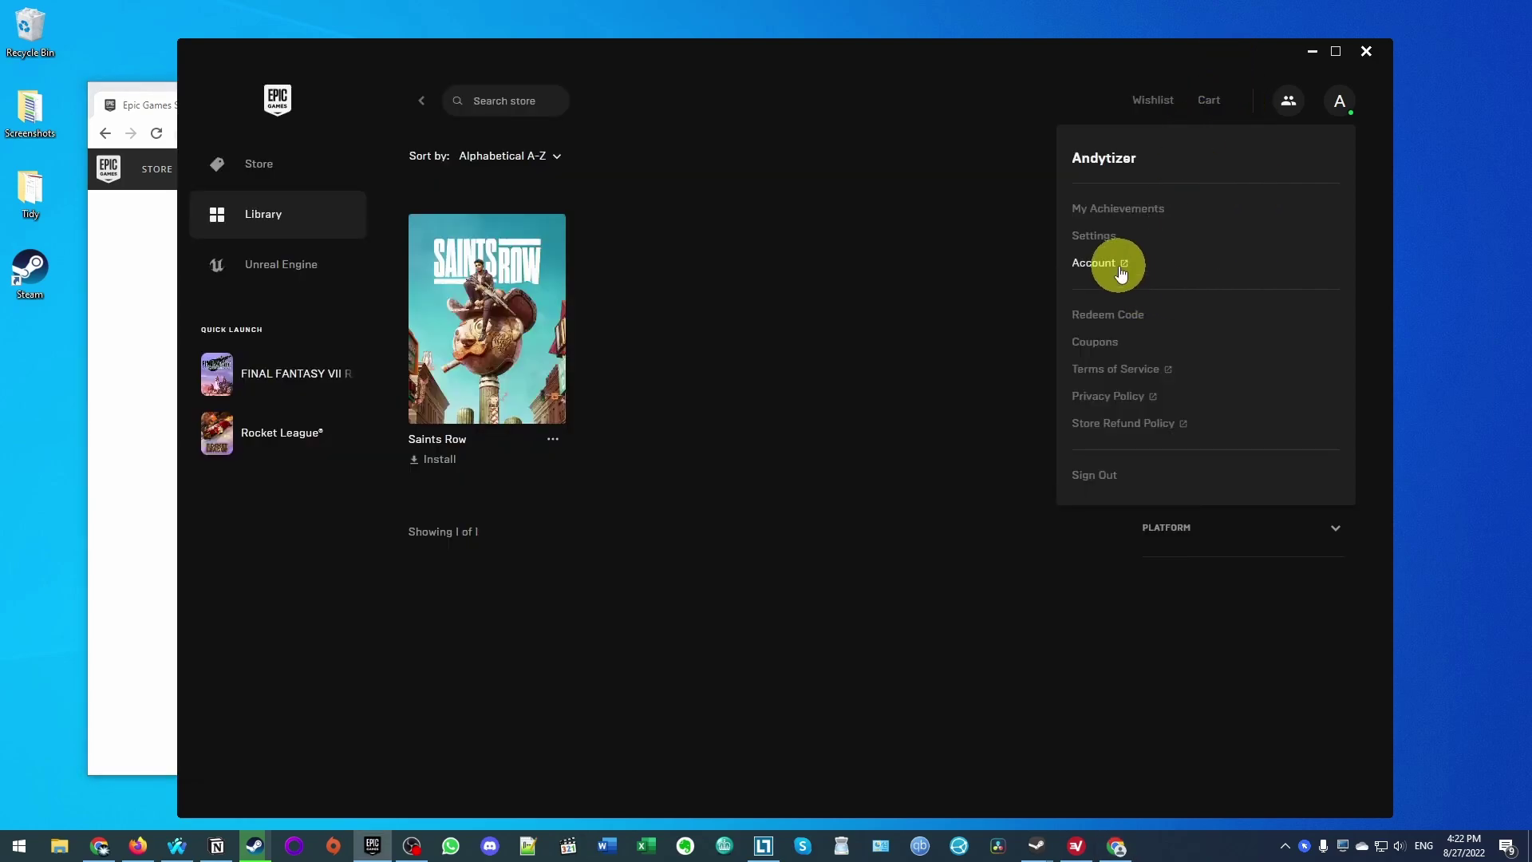
pyautogui.click(1121, 271)
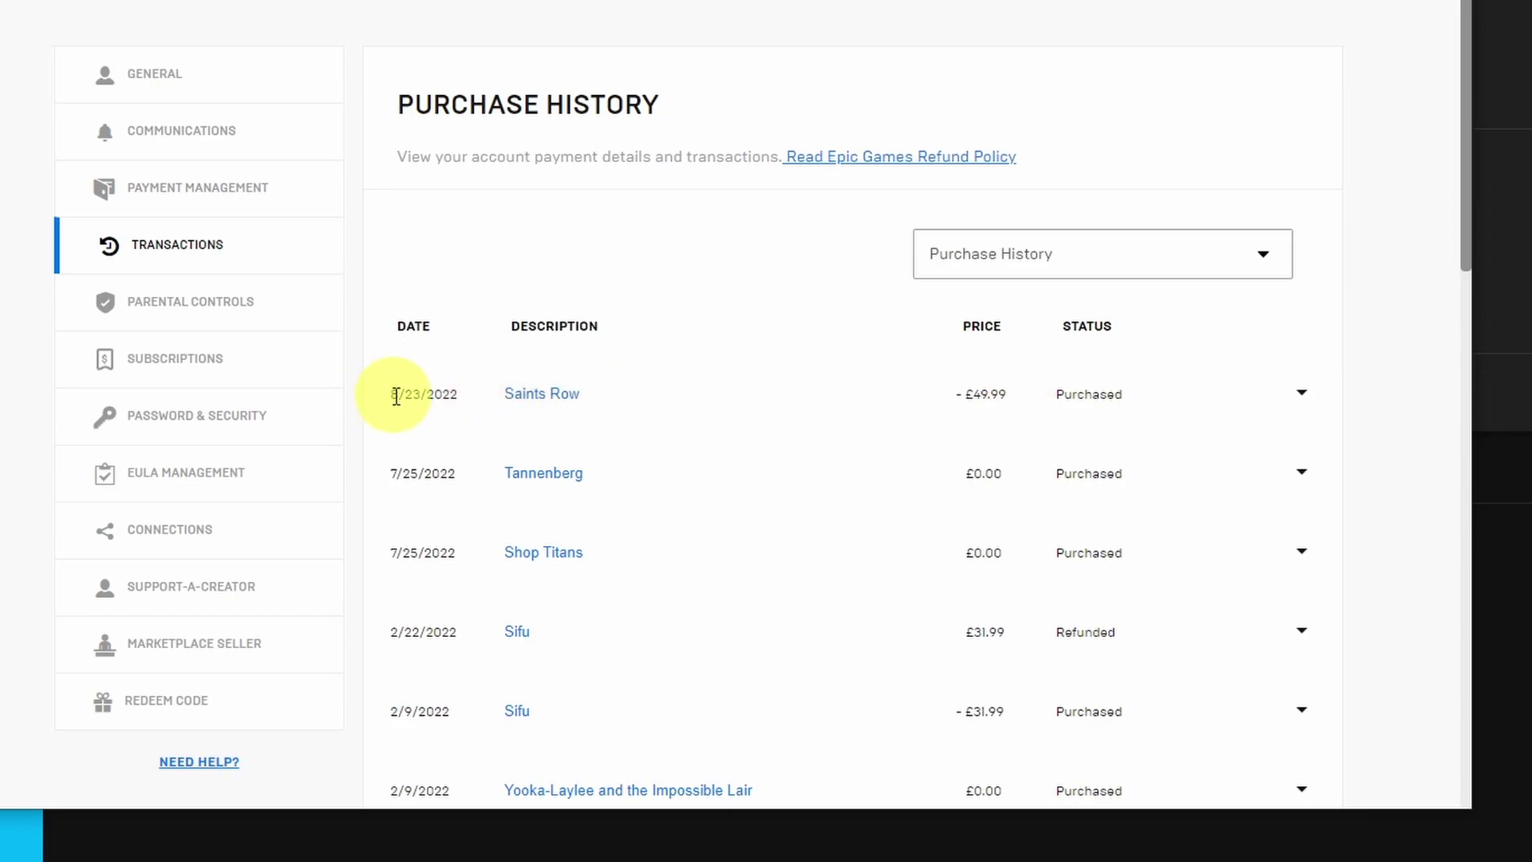
# Expand the Saints Row order, start a refund request, and open the reason list.
pyautogui.click(1302, 395)
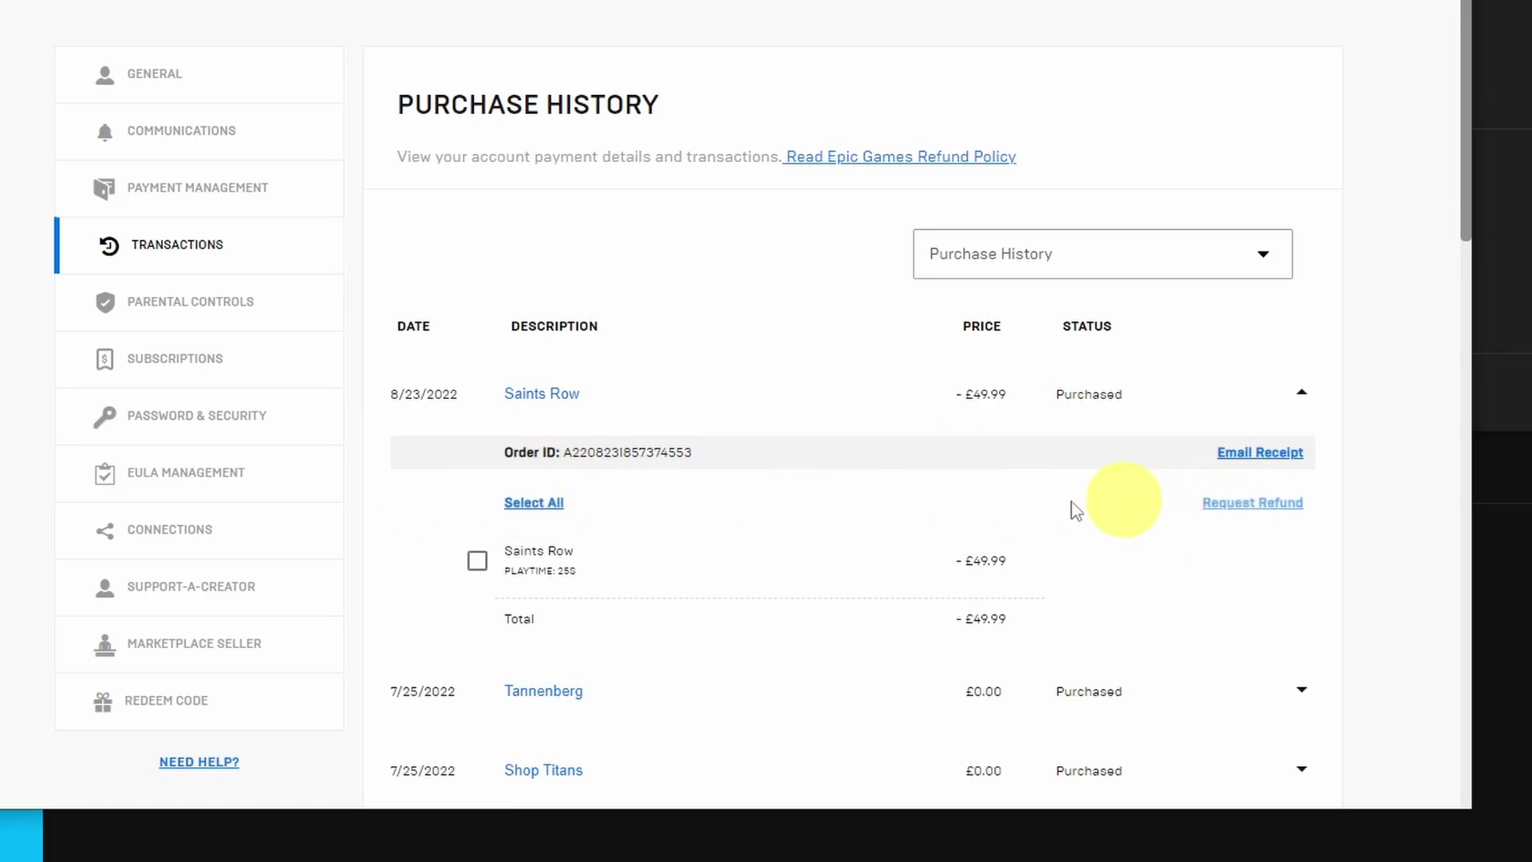
pyautogui.click(1209, 512)
pyautogui.click(719, 531)
# Confirm the Saints Row refund with reason 'I Did Not Enjoy The Title.'.
pyautogui.click(558, 626)
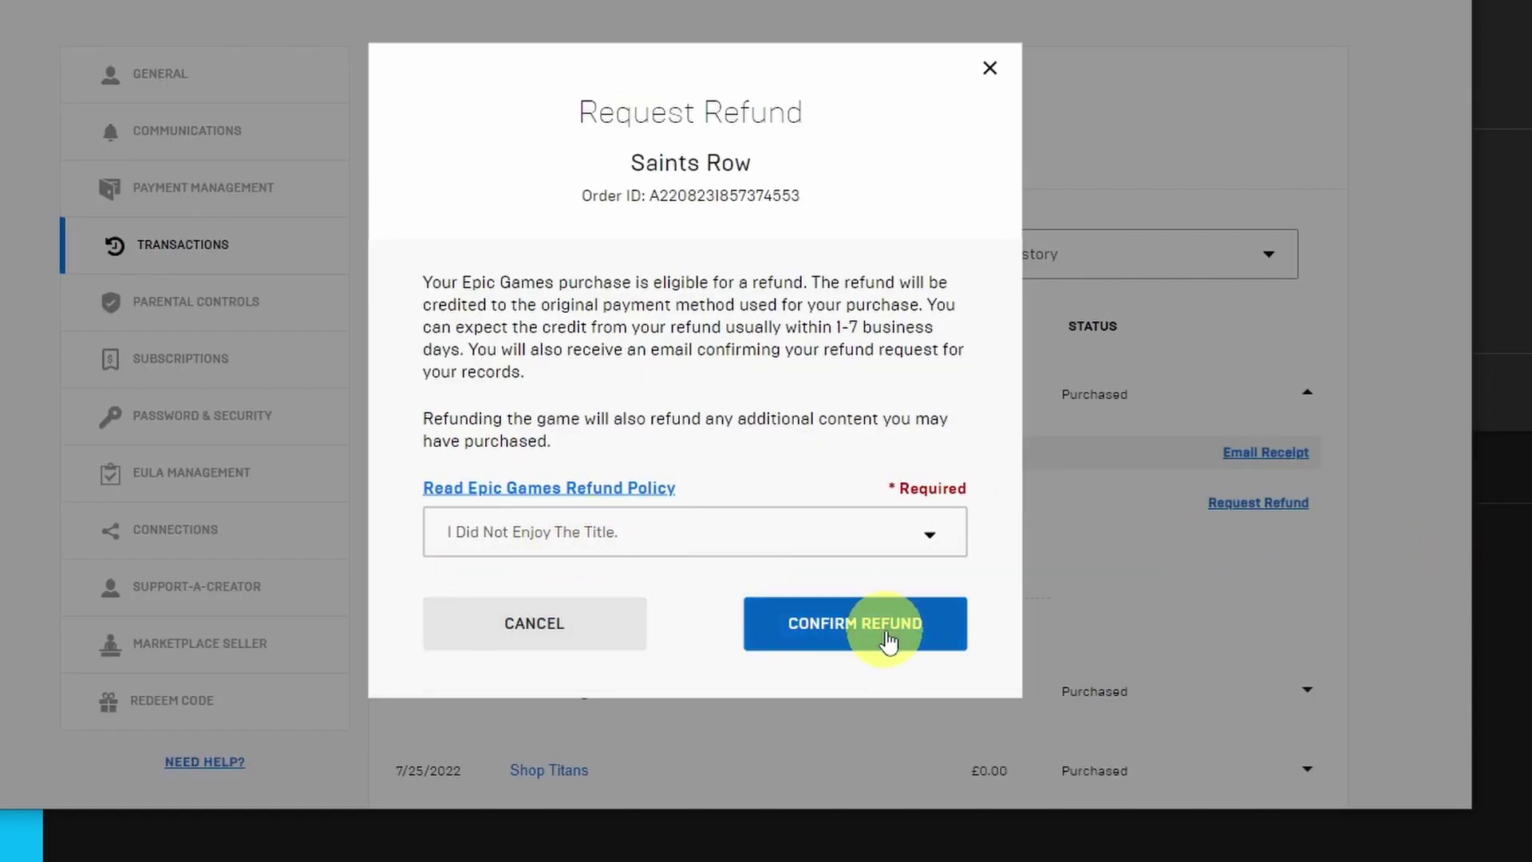
pyautogui.click(887, 643)
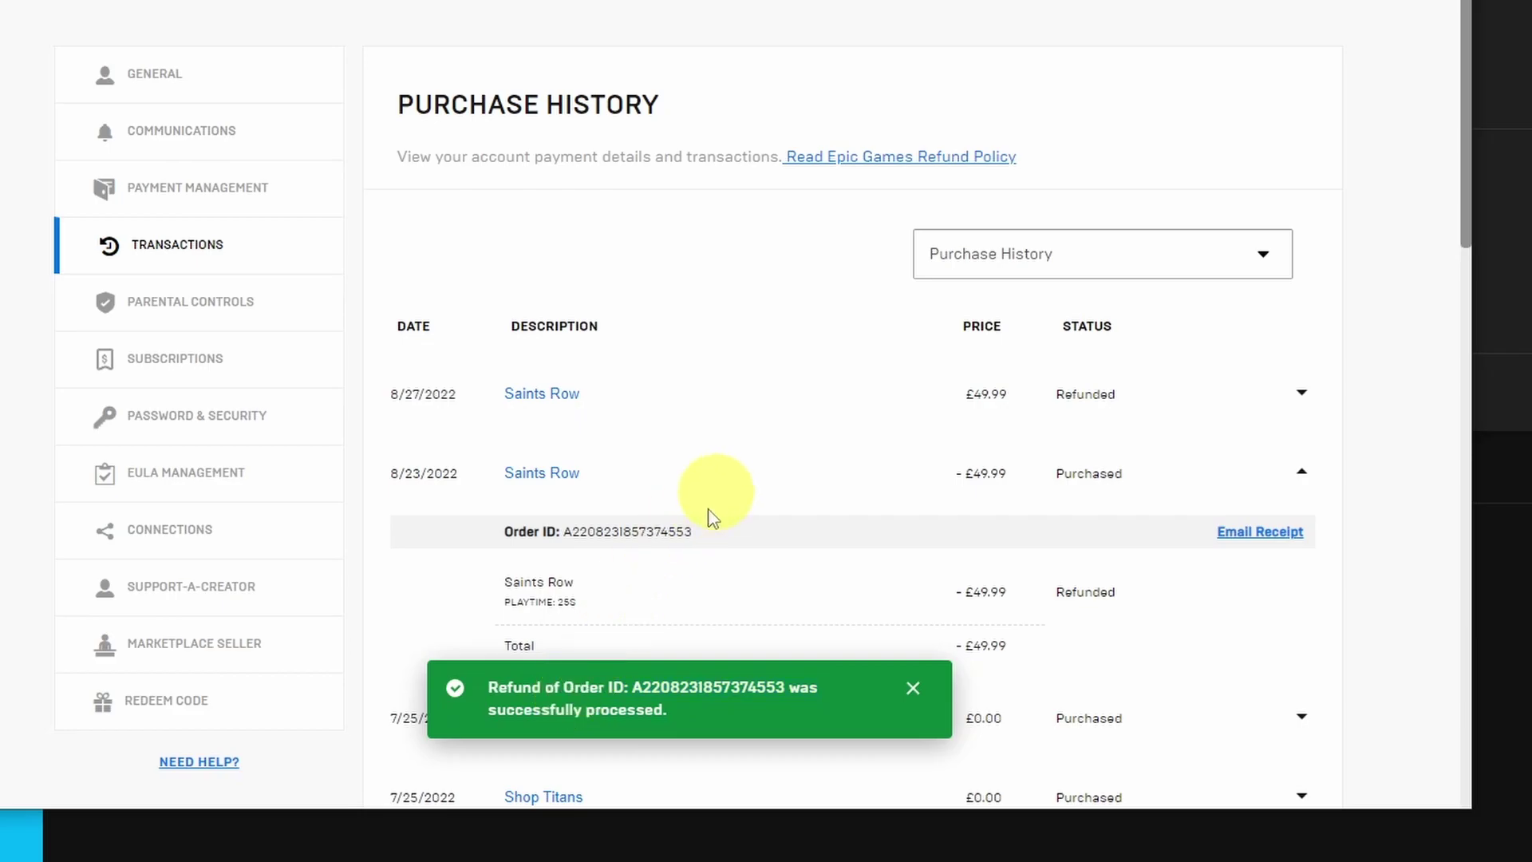